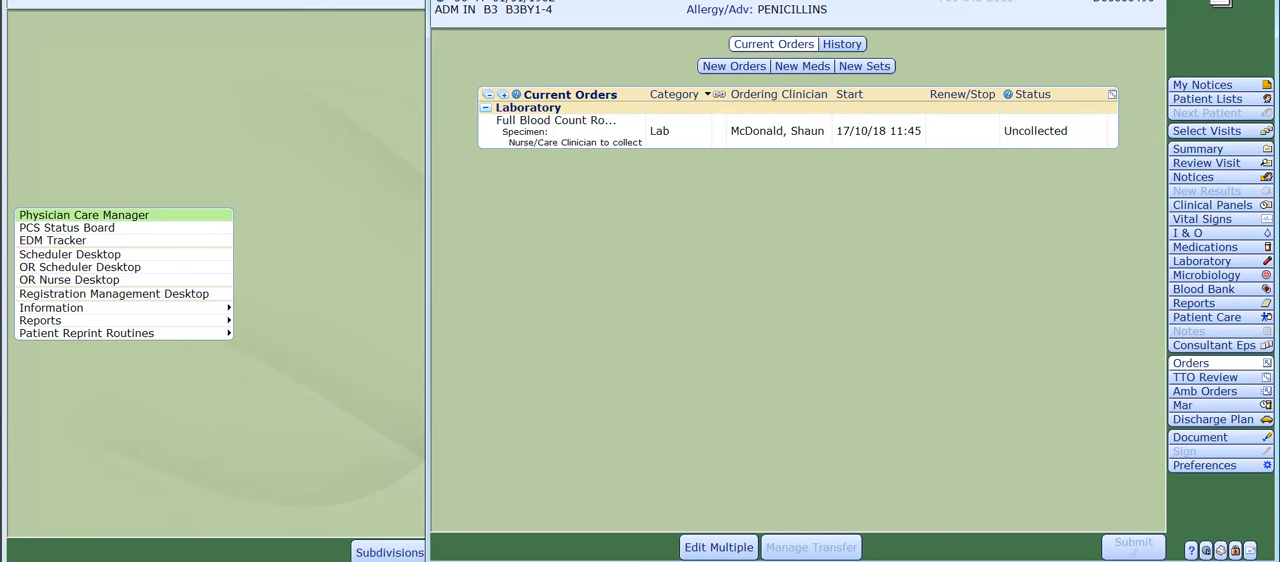
Browse new order sets by category, select only the Disordered Taste house set, and proceed to its order list.
{"action": "left_click", "coordinate": [864, 66]}
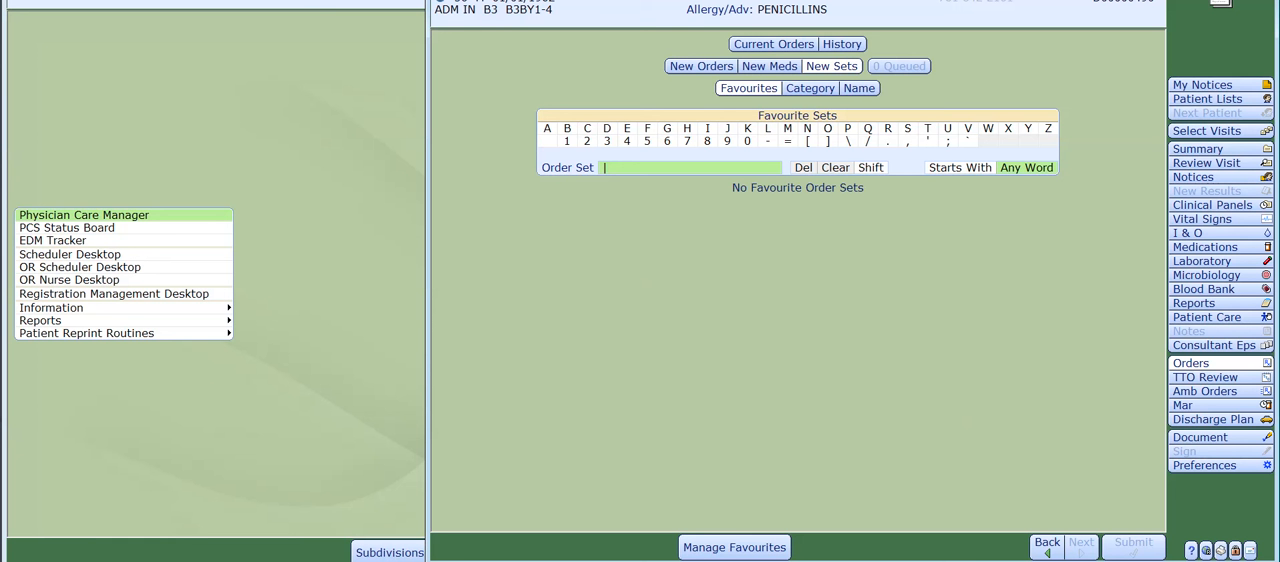
{"action": "left_click", "coordinate": [810, 89]}
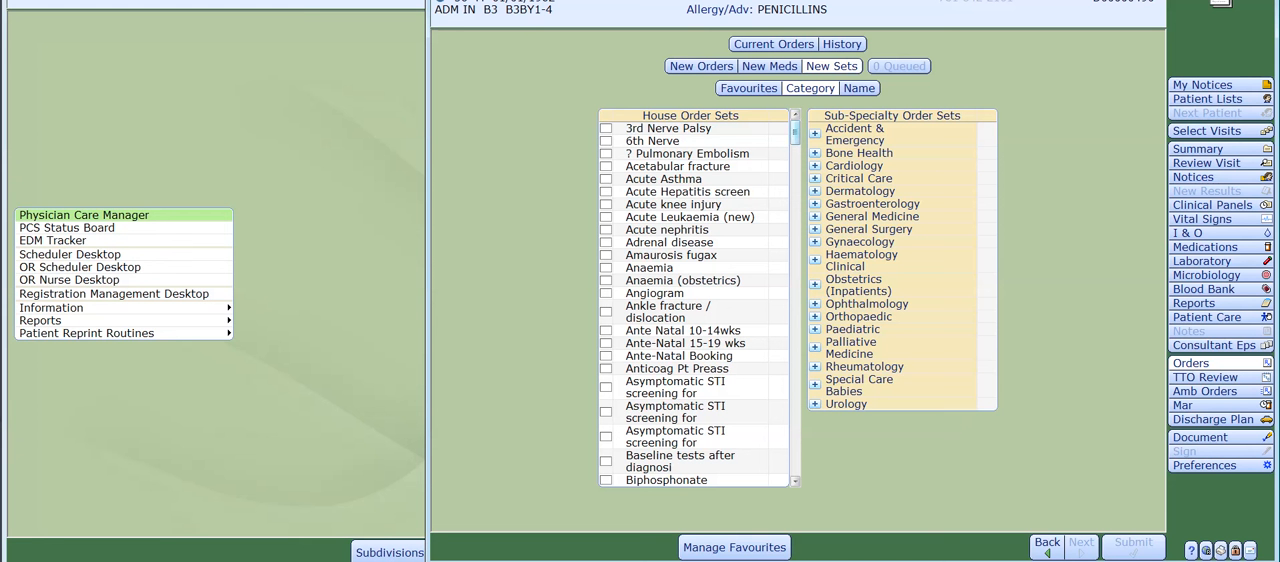
{"action": "scroll", "coordinate": [694, 300], "scroll_direction": "down", "scroll_amount": 10}
{"action": "scroll", "coordinate": [694, 304], "scroll_direction": "down", "scroll_amount": 3}
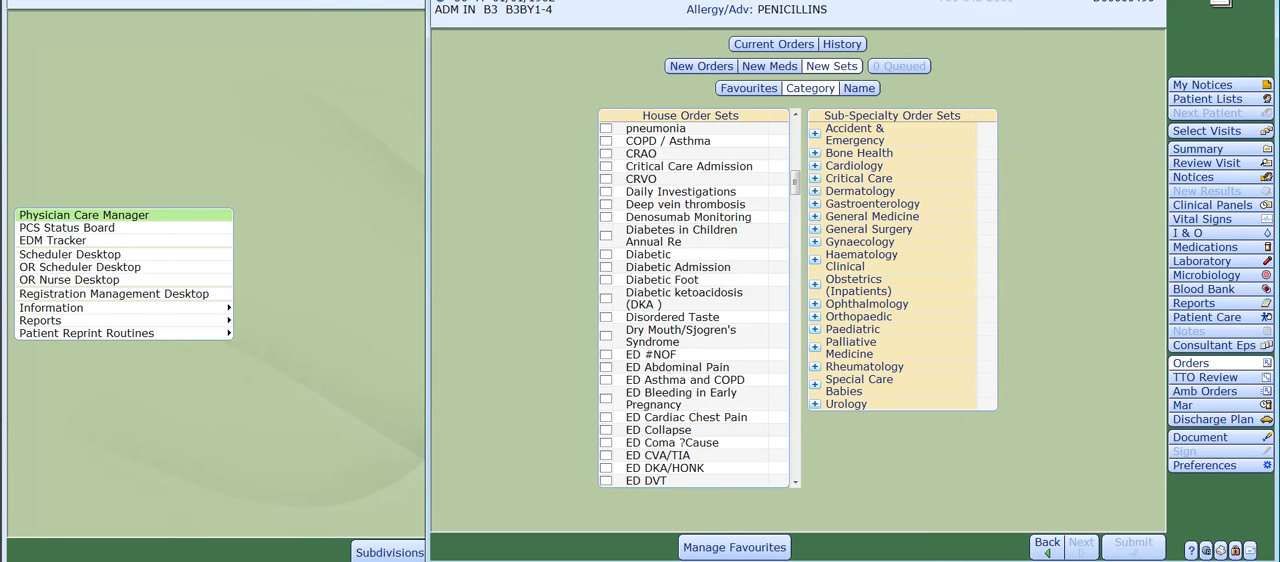
{"action": "left_click", "coordinate": [606, 317]}
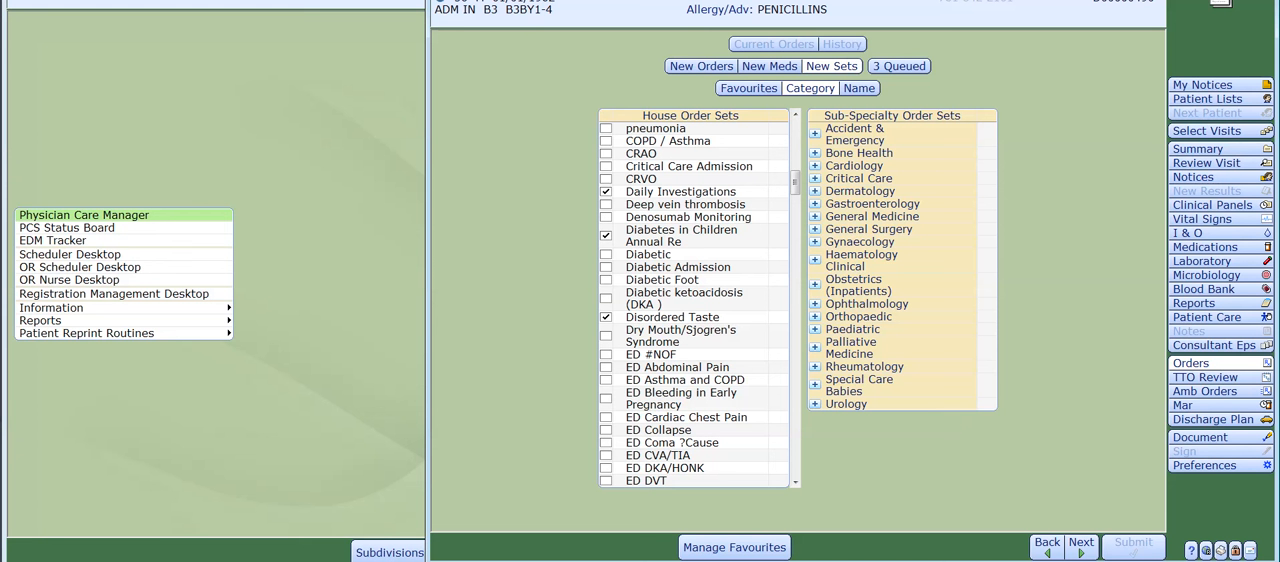
{"action": "left_click", "coordinate": [606, 236]}
{"action": "left_click", "coordinate": [1081, 547]}
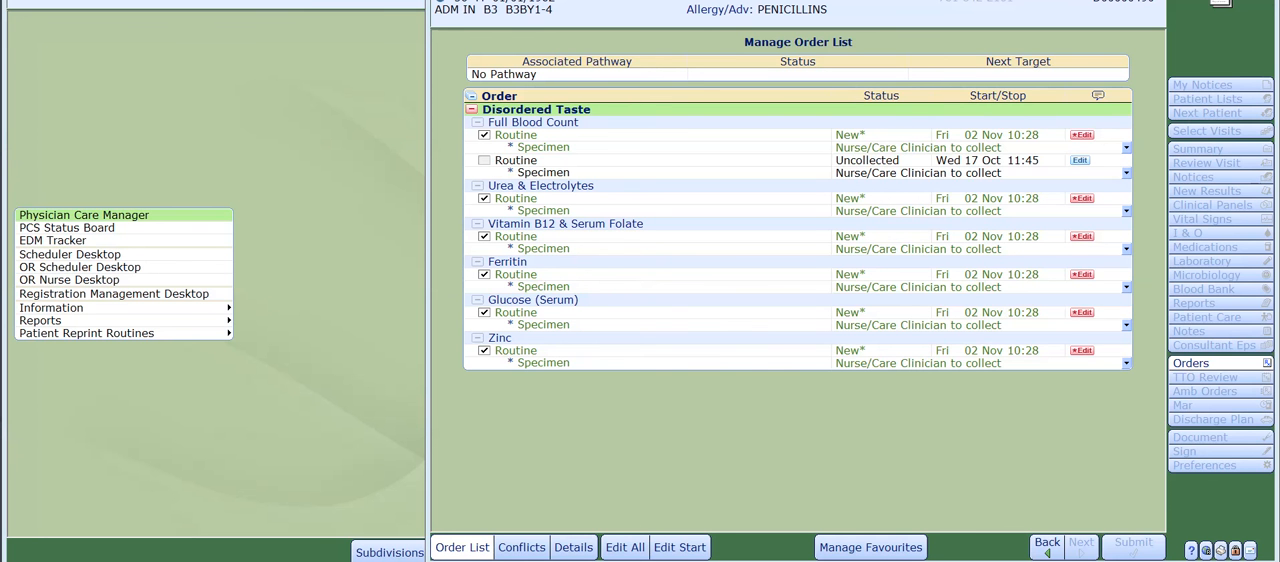
Open all listed orders for editing together and choose Nurse/Care Clinician to collect as the specimen option.
{"action": "left_click", "coordinate": [625, 548]}
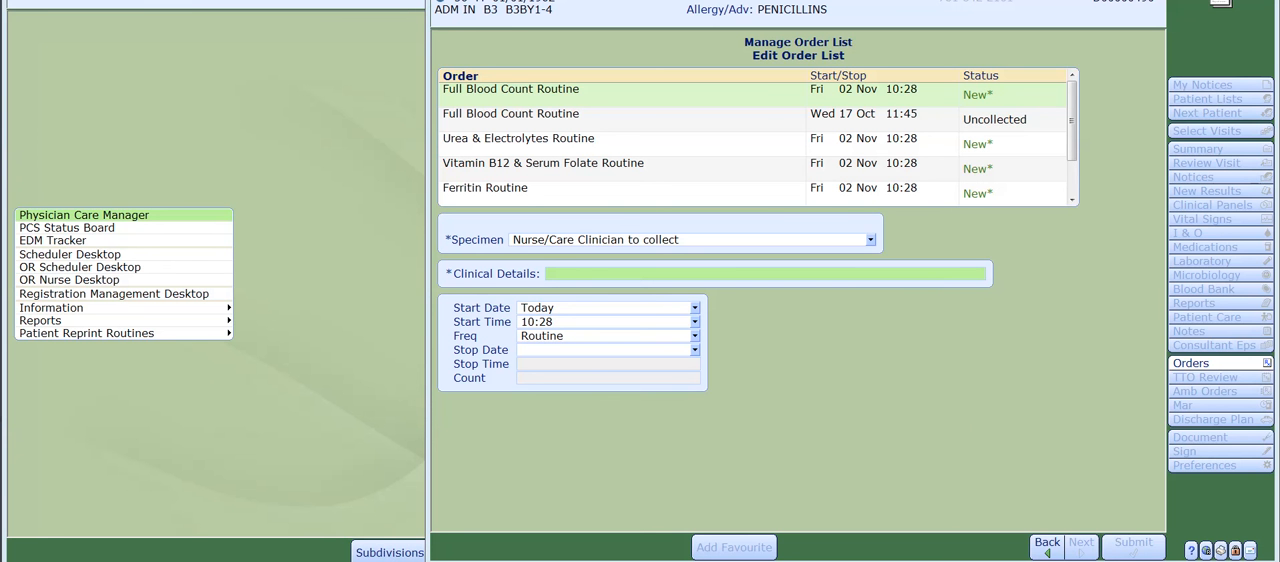
{"action": "left_click", "coordinate": [871, 240]}
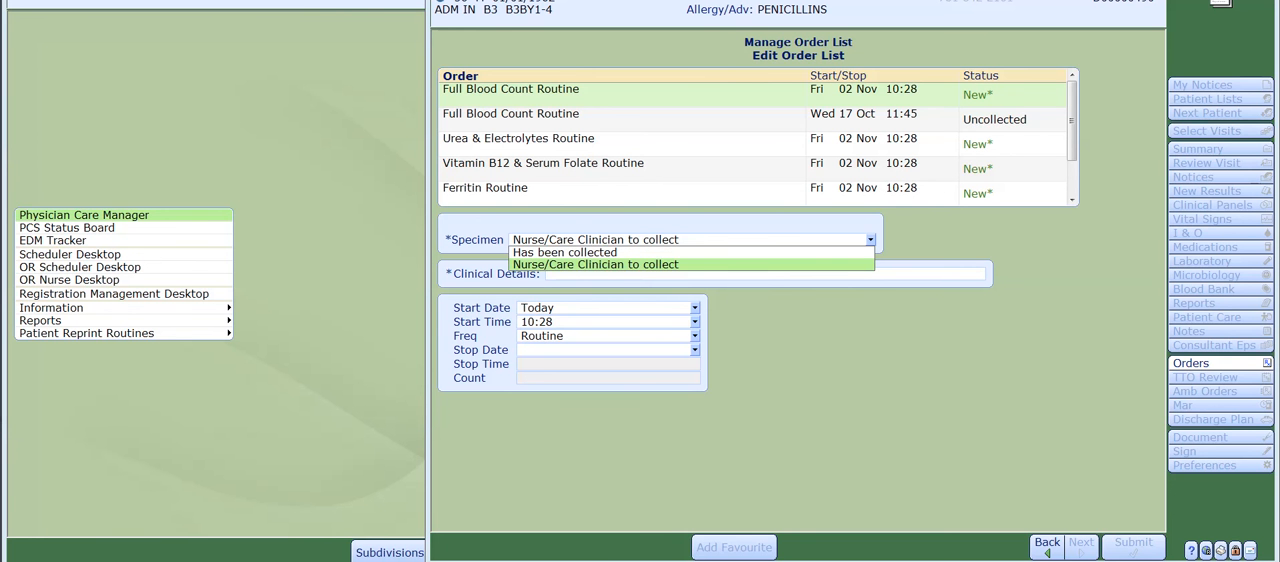
{"action": "key", "text": "Return"}
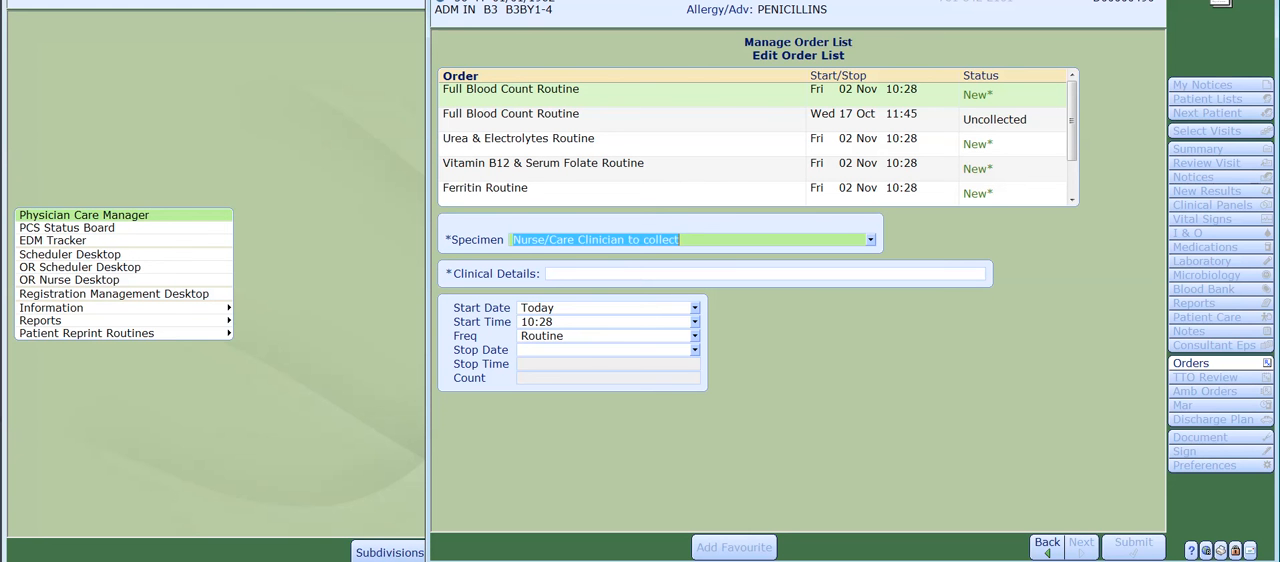
Enter "Patient can no longer taste anything" as the clinical details for the orders.
{"action": "left_click", "coordinate": [551, 274]}
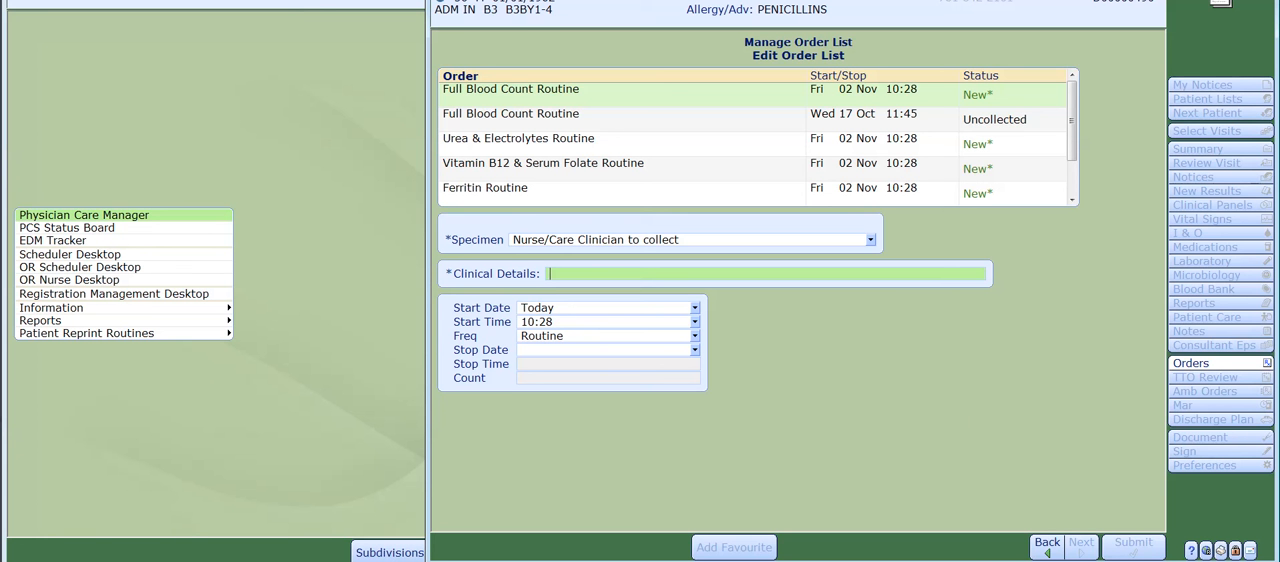
{"action": "type", "text": "Patient caN NO"}
{"action": "key", "text": "BackSpace"}
{"action": "key", "text": "BackSpace"}
{"action": "key", "text": "BackSpace"}
{"action": "key", "text": "BackSpace"}
{"action": "type", "text": "n no longwe"}
{"action": "key", "text": "BackSpace"}
{"action": "key", "text": "BackSpace"}
{"action": "type", "text": "er "}
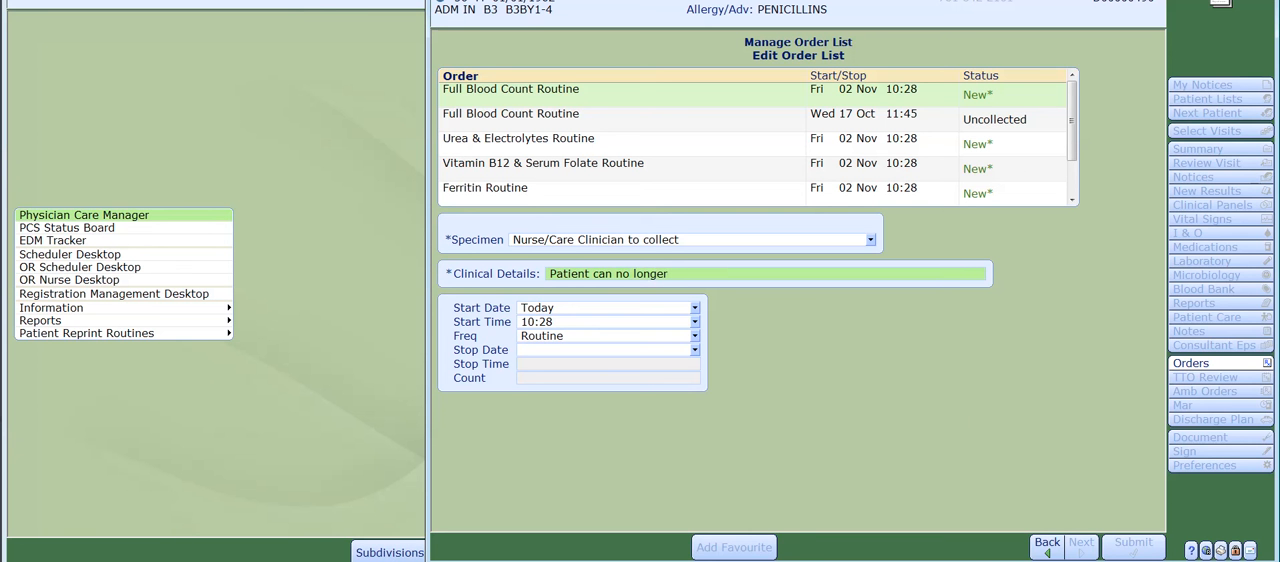
{"action": "type", "text": "taste anything Ajdndj"}
{"action": "key", "text": "BackSpace"}
{"action": "key", "text": "BackSpace"}
{"action": "key", "text": "BackSpace"}
{"action": "key", "text": "BackSpace"}
{"action": "key", "text": "BackSpace"}
{"action": "key", "text": "BackSpace"}
{"action": "key", "text": "BackSpace"}
{"action": "left_click", "coordinate": [604, 336]}
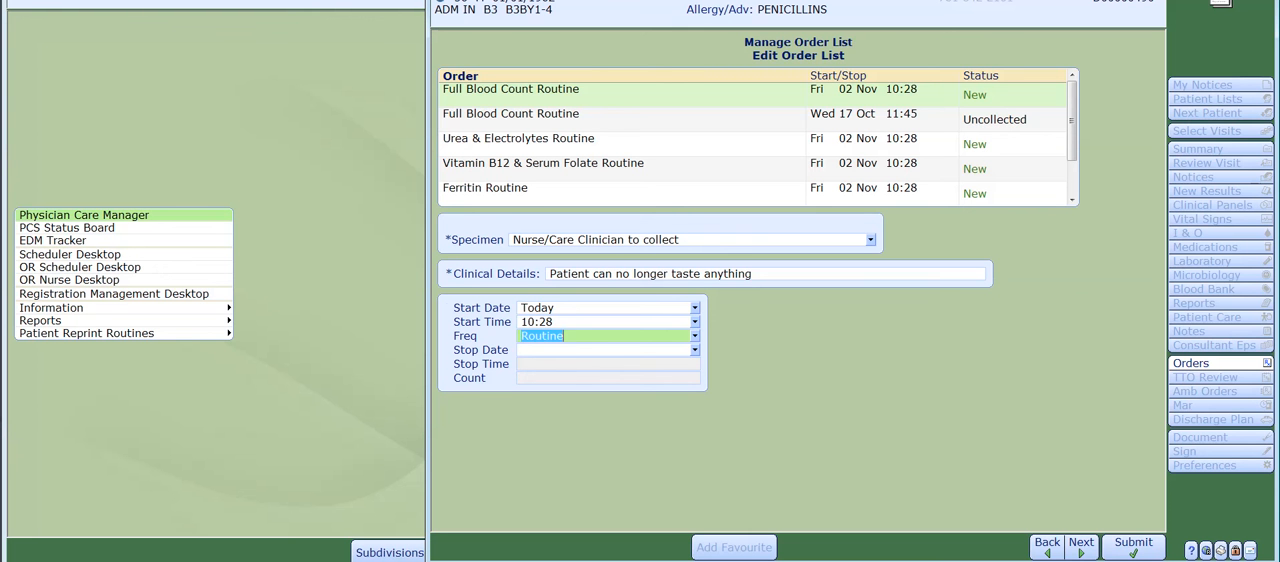
Check the specimen, clinical details and start settings of the individual orders, from Full Blood Count through Ferritin.
{"action": "left_click", "coordinate": [700, 119]}
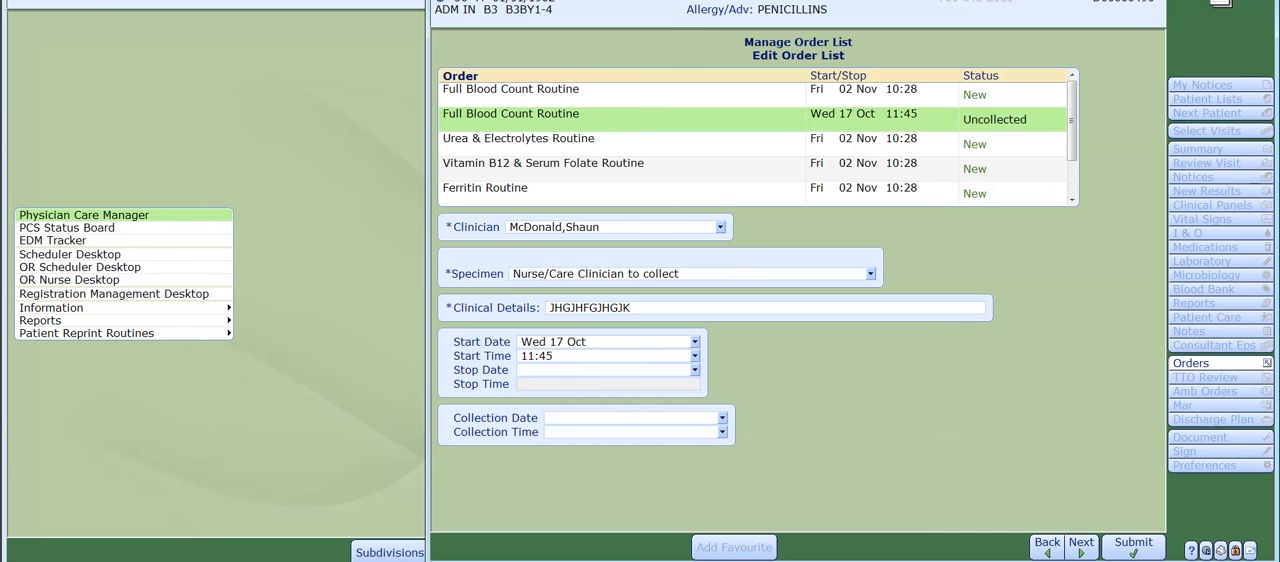
{"action": "left_click", "coordinate": [700, 144]}
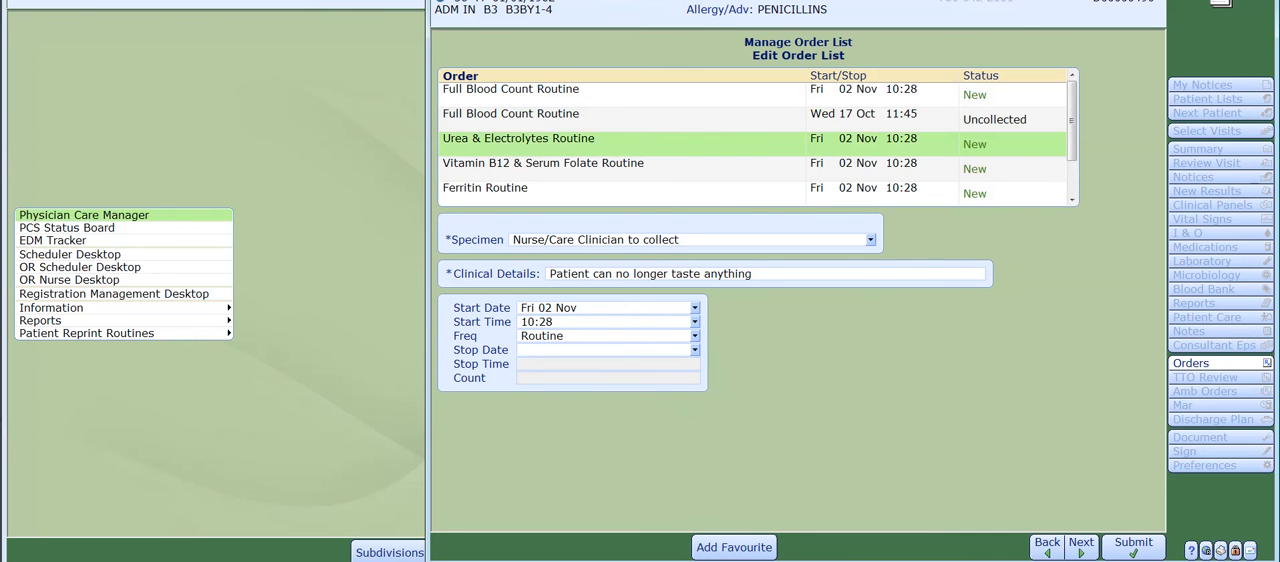
{"action": "left_click", "coordinate": [700, 169]}
{"action": "left_click", "coordinate": [700, 193]}
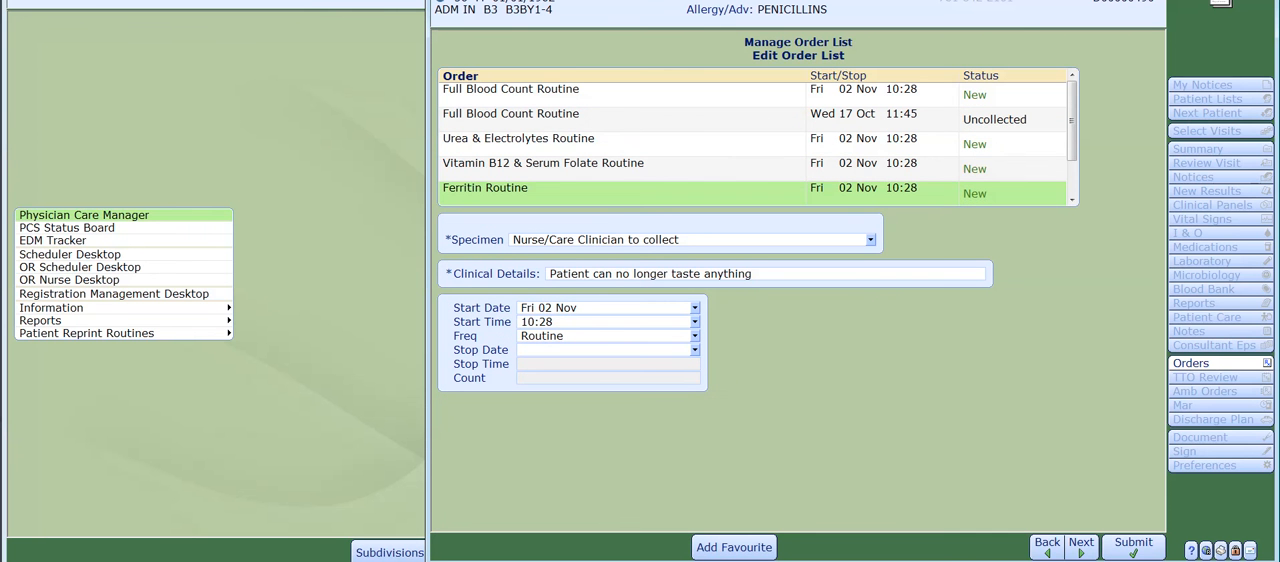
{"action": "left_click", "coordinate": [700, 95]}
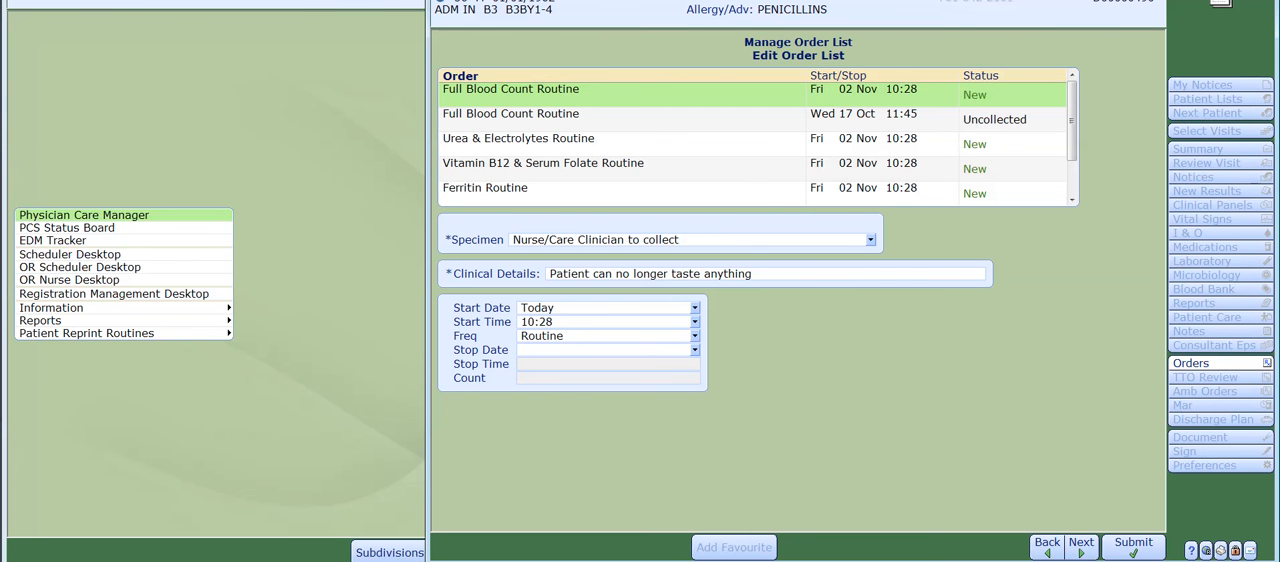
Submit the Disordered Taste orders and enter the PIN to save and file them.
{"action": "left_click", "coordinate": [1133, 546]}
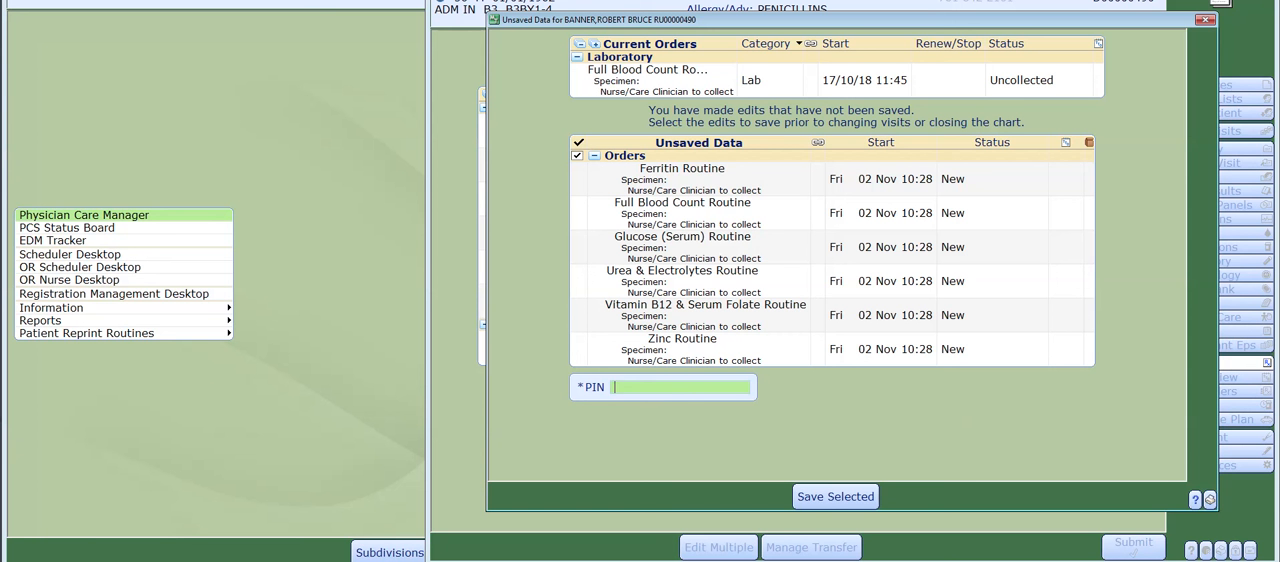
{"action": "type", "text": "****"}
{"action": "key", "text": "Return"}
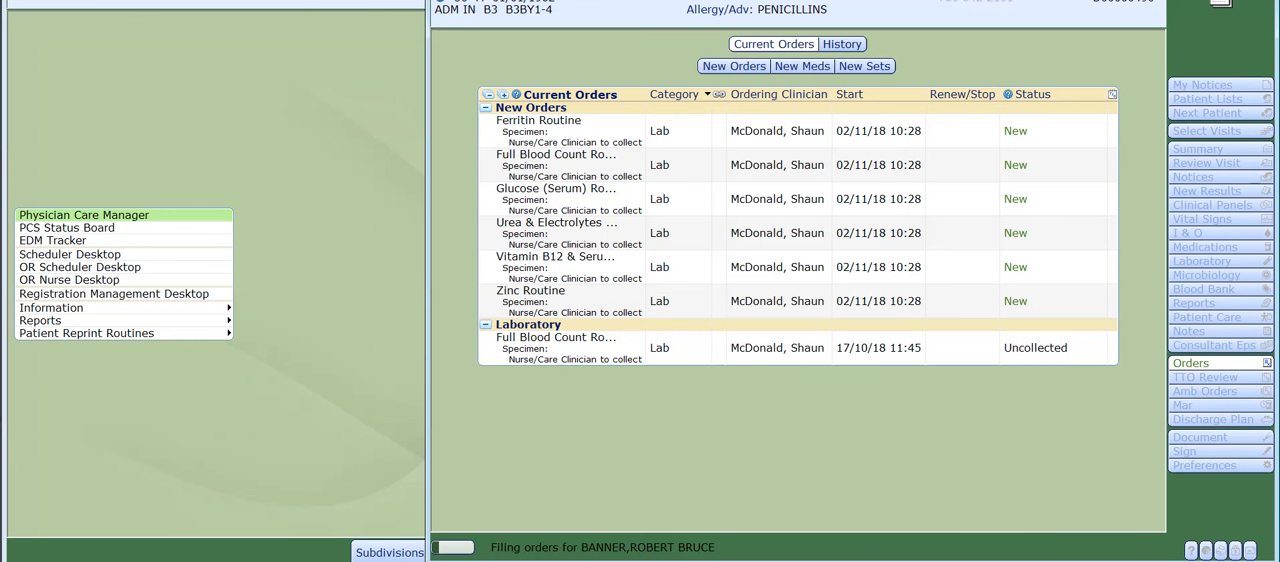